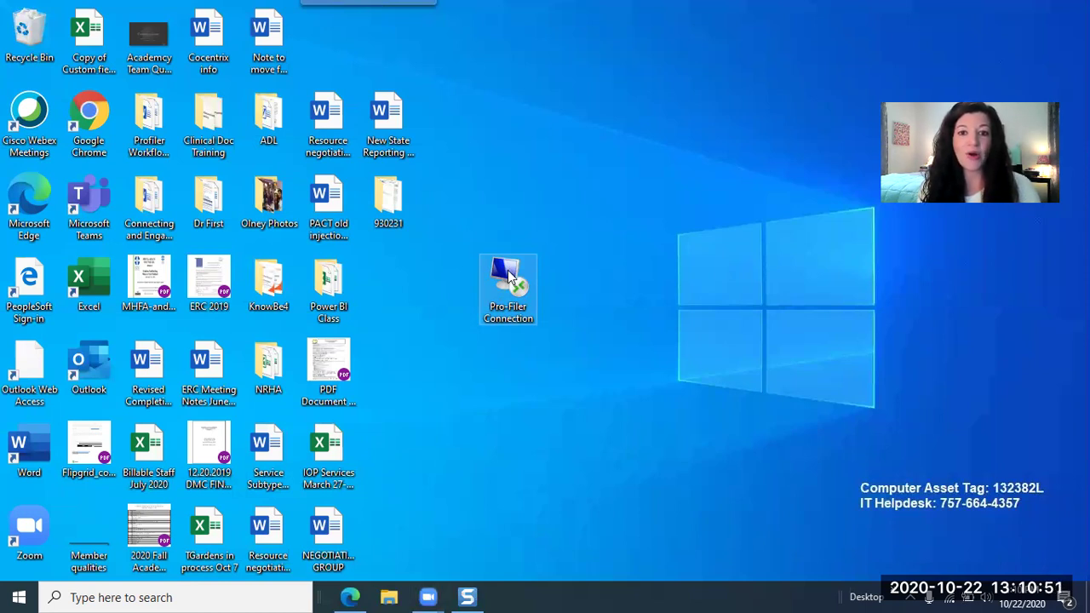
Step: Launch Pro-Filer Connection and submit the auditor account's user name and password
{"action": "double_click", "coordinate": [508, 270]}
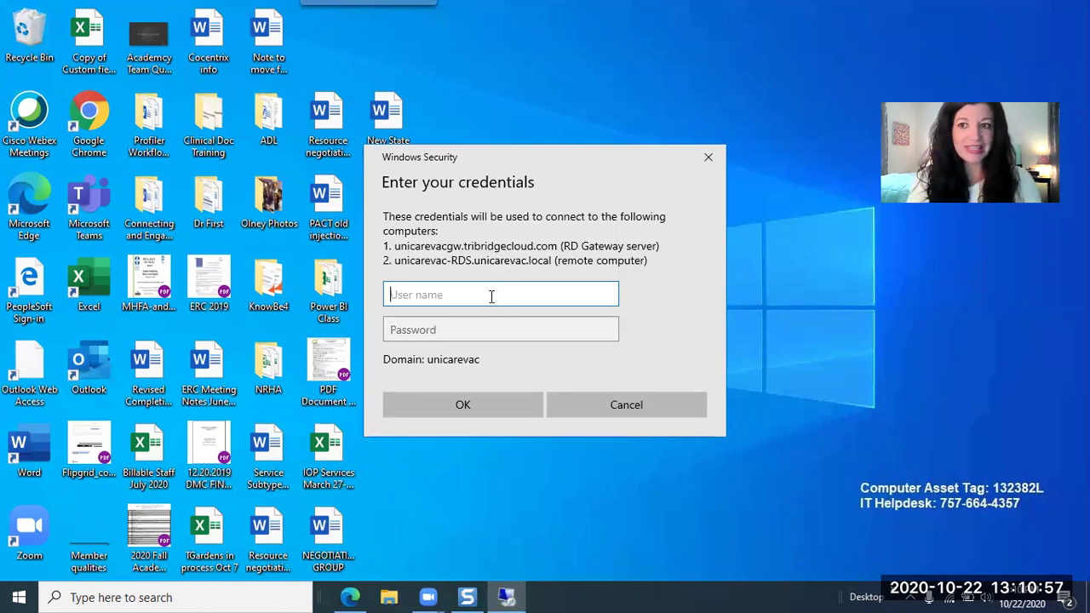
{"action": "type", "text": "audi"}
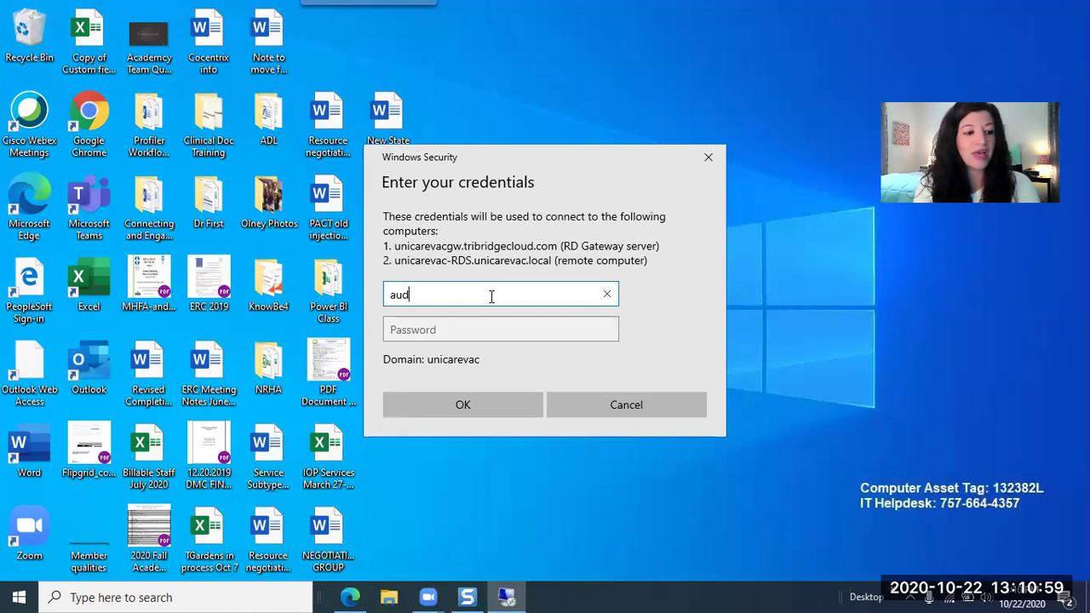
{"action": "type", "text": "tor1"}
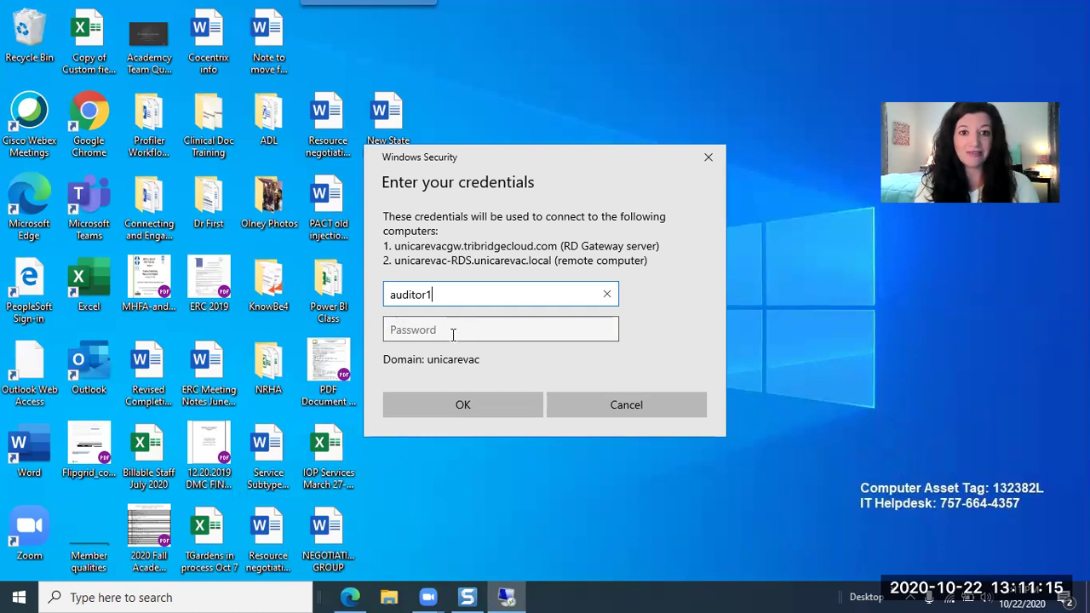
{"action": "left_click", "coordinate": [452, 333]}
{"action": "type", "text": "•••••••"}
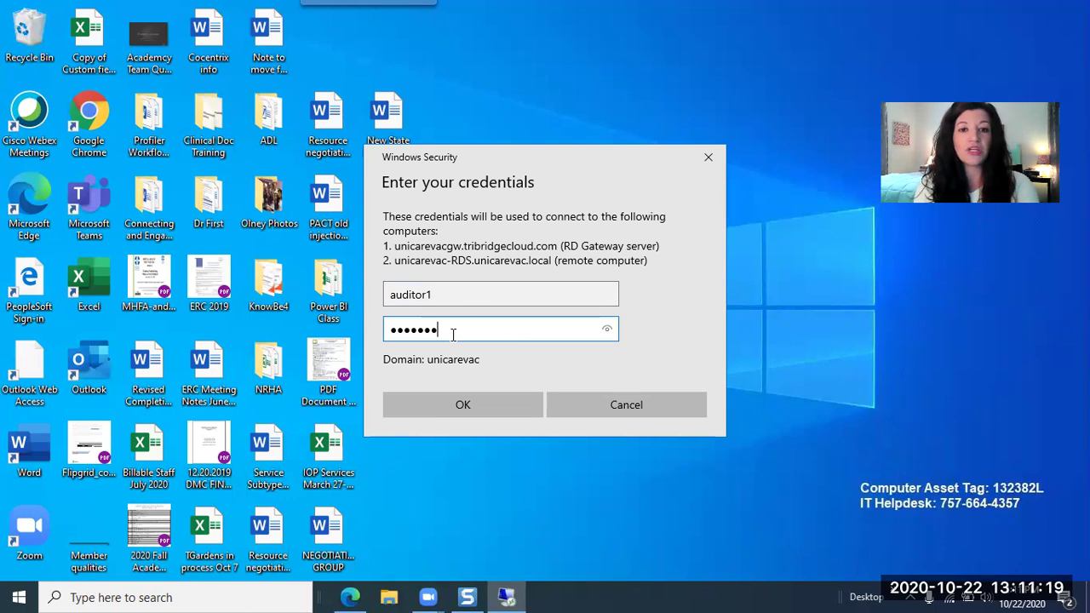
{"action": "type", "text": "•"}
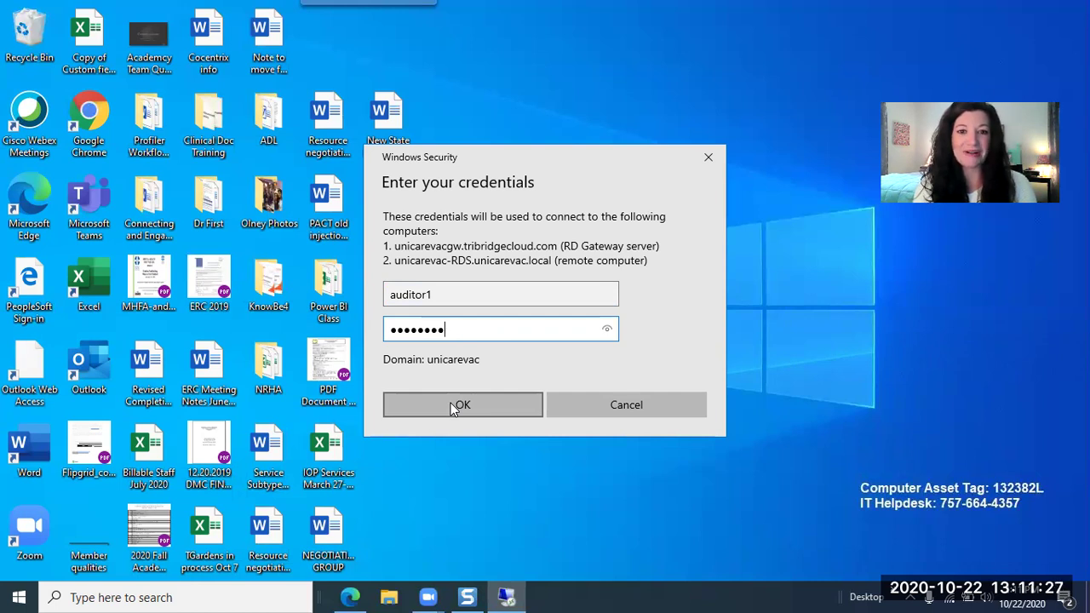
{"action": "left_click", "coordinate": [451, 403]}
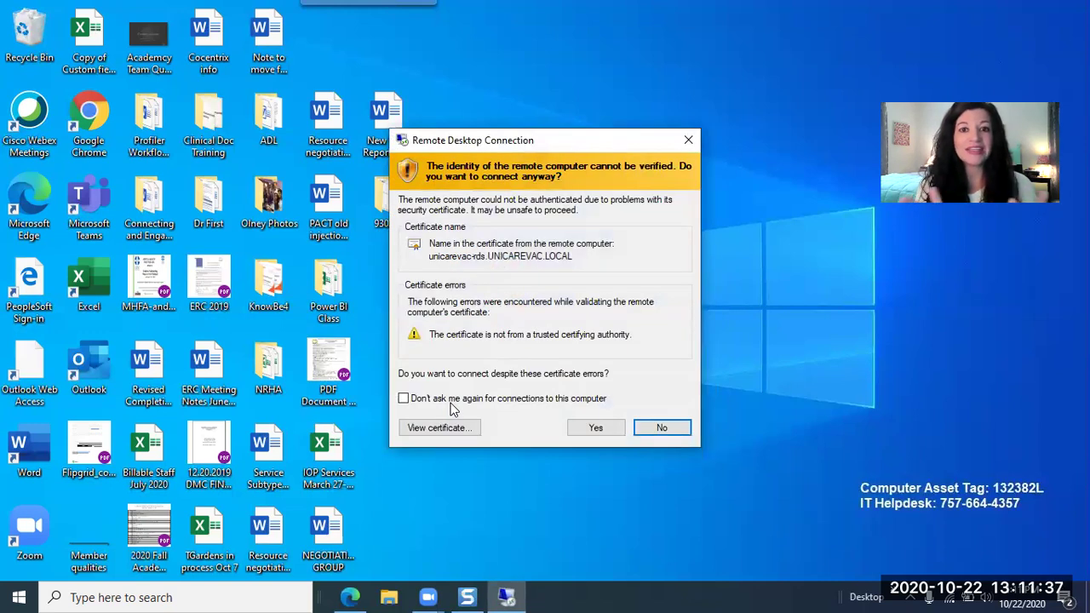
Step: Accept both untrusted-certificate warnings and start Pro-Filer 15 on the remote desktop
{"action": "left_click", "coordinate": [588, 428]}
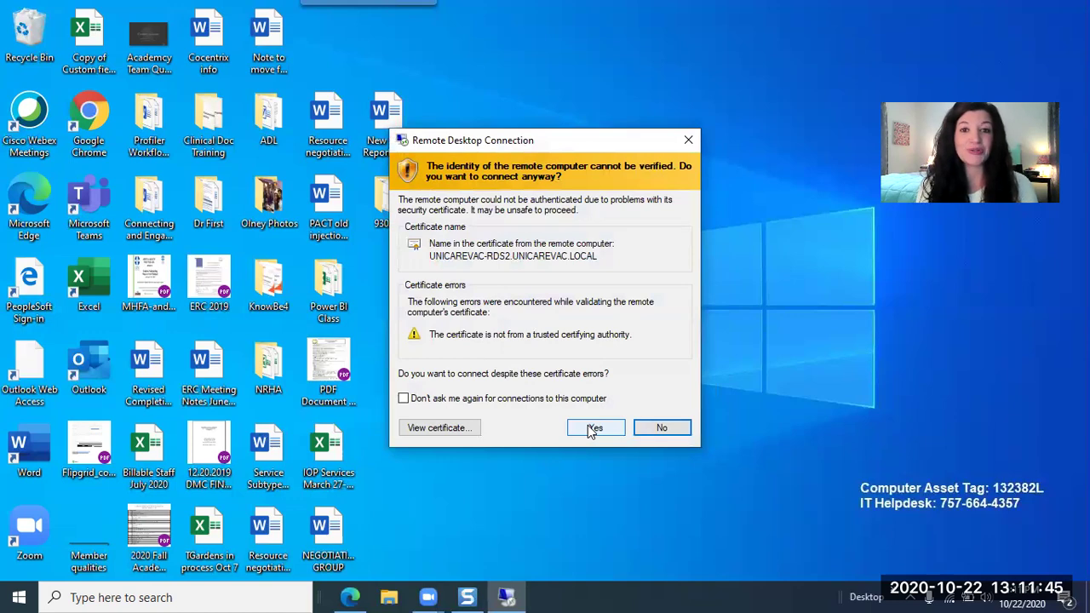
{"action": "left_click", "coordinate": [590, 430]}
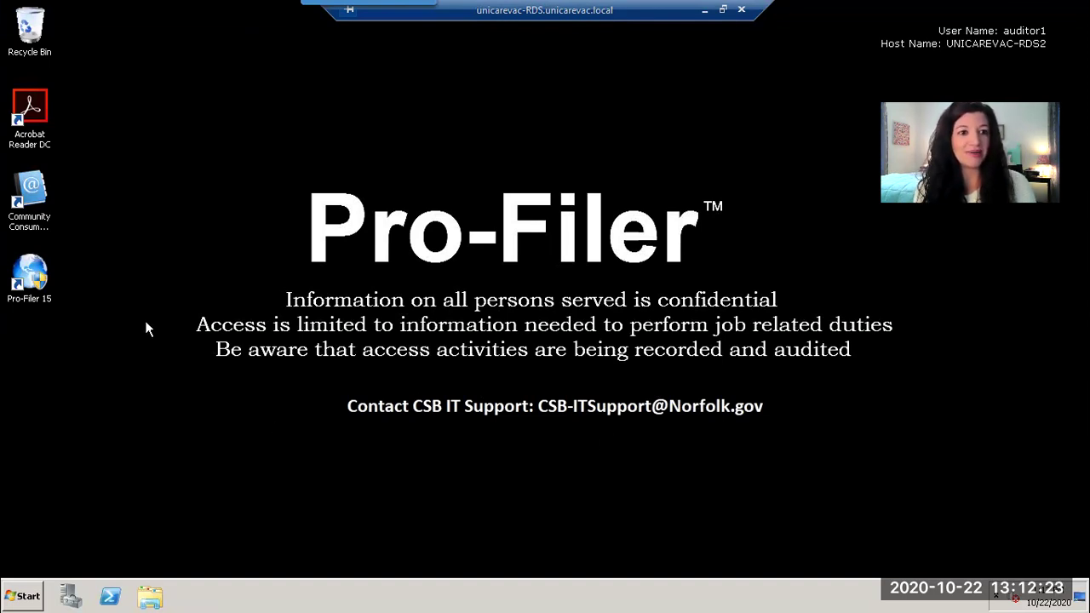
{"action": "double_click", "coordinate": [28, 269]}
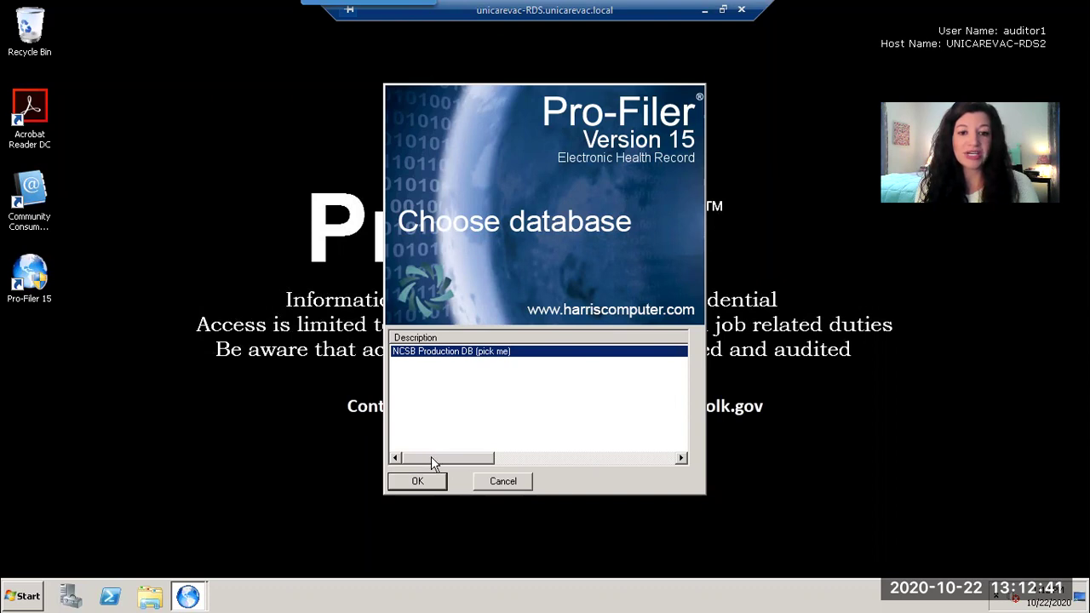
Step: Confirm NCSB Production DB (pick me) as the database to open
{"action": "left_click", "coordinate": [425, 482]}
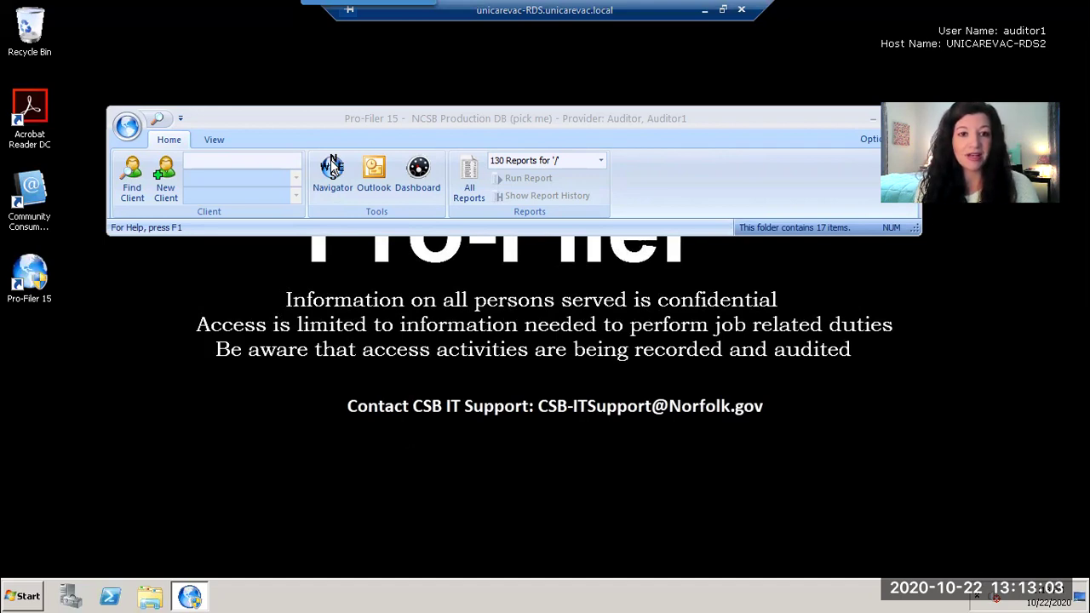
Step: Open the Navigator from the Home ribbon's Tools group
{"action": "left_click", "coordinate": [332, 166]}
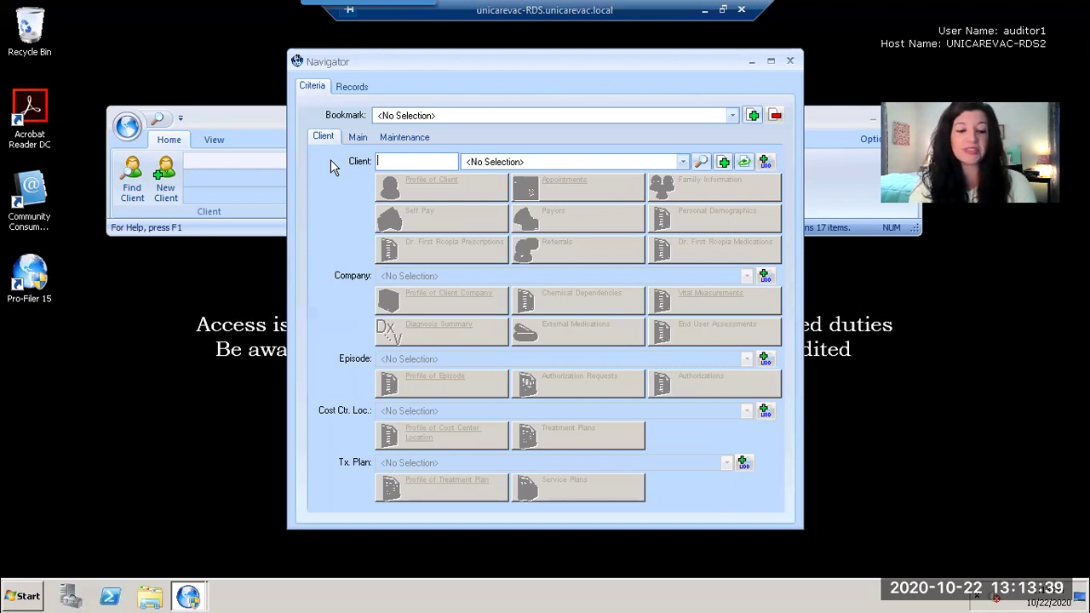
Step: Look up the test client by entering its client ID in the Navigator's Client field
{"action": "type", "text": "1"}
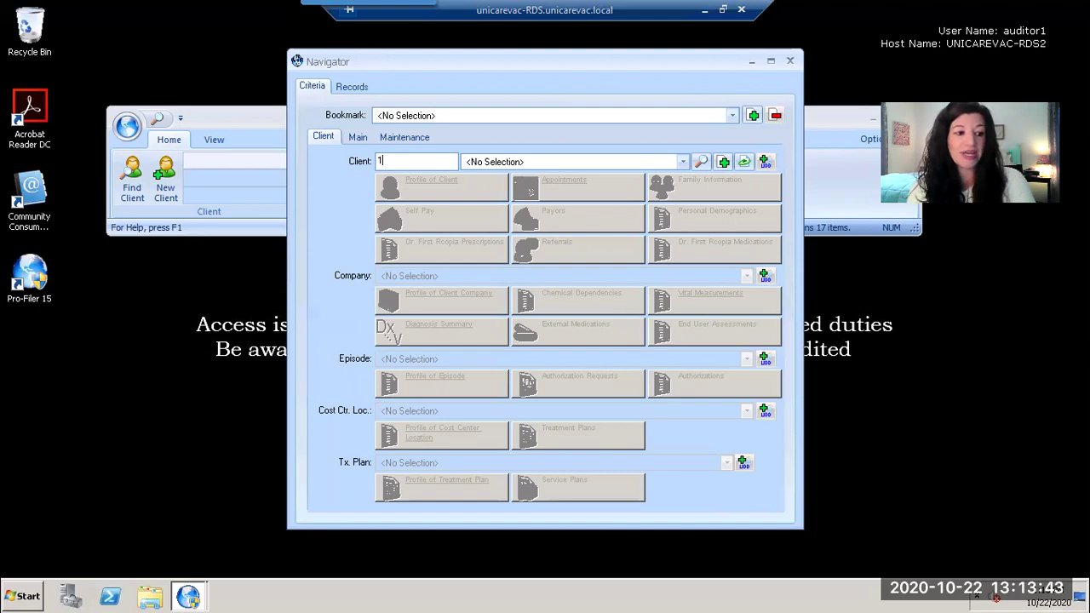
{"action": "type", "text": "234"}
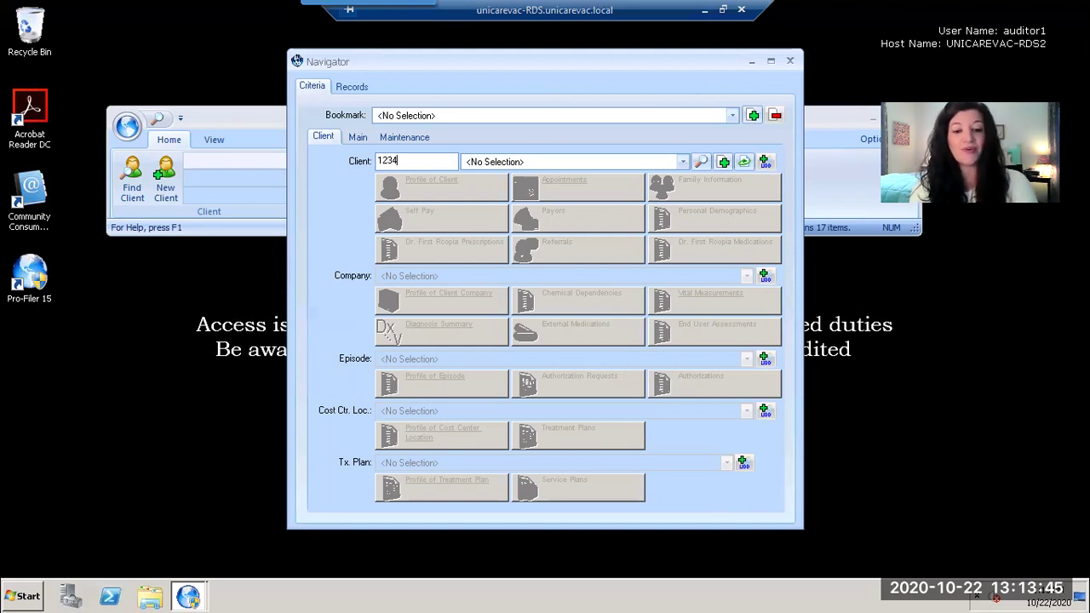
{"action": "type", "text": "50"}
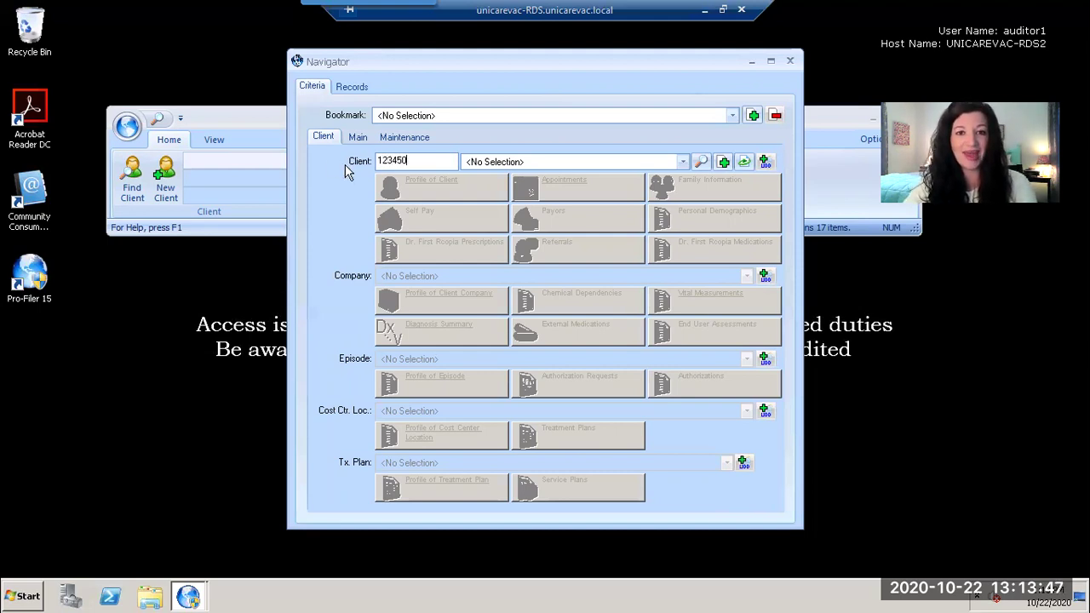
{"action": "left_click", "coordinate": [701, 162]}
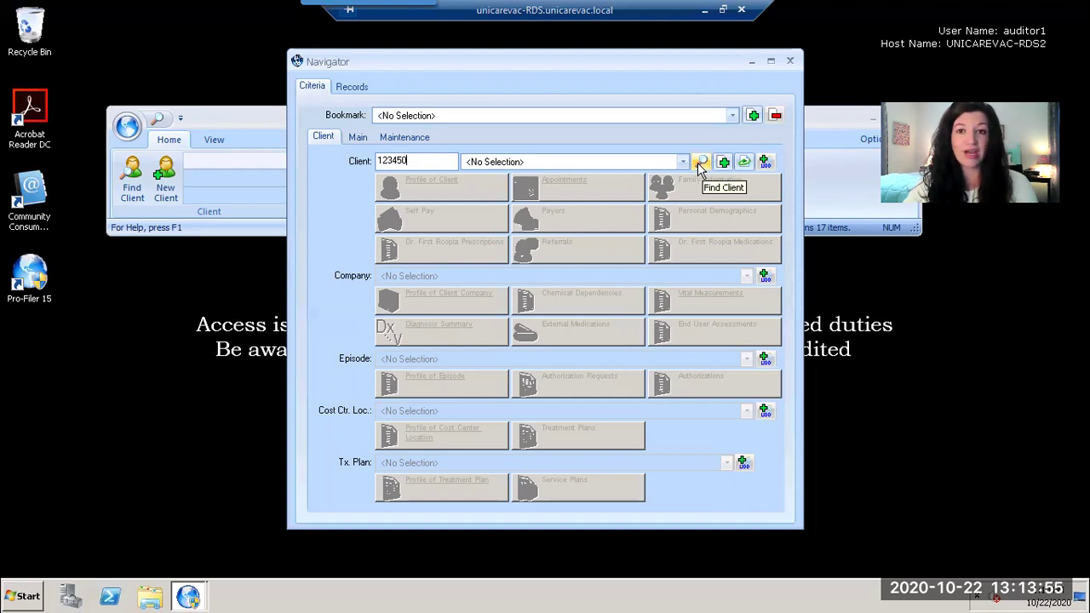
{"action": "left_click", "coordinate": [700, 162]}
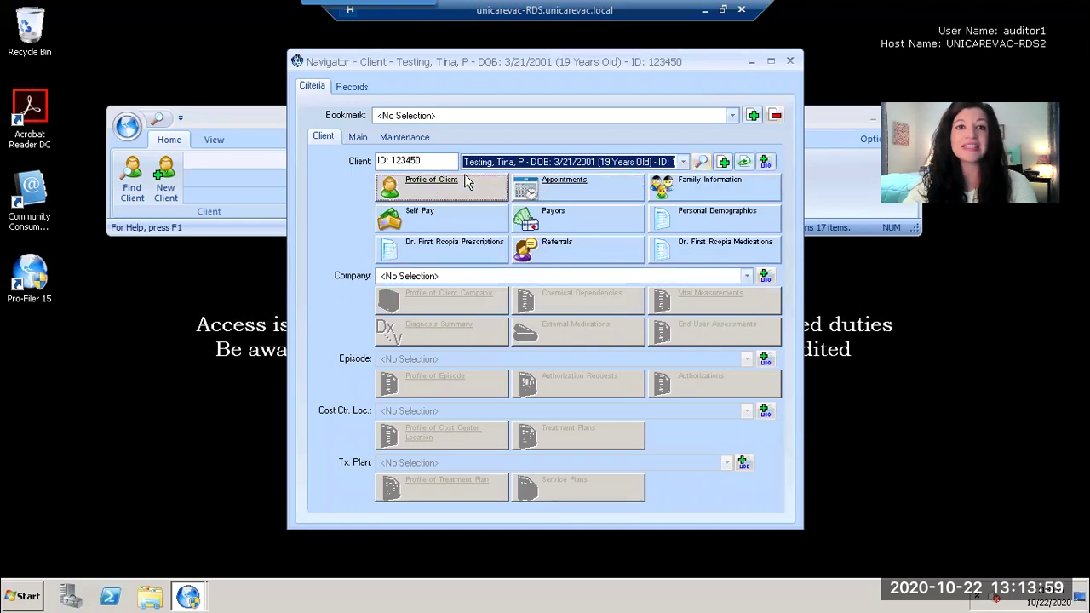
{"action": "left_click_drag", "start_coordinate": [428, 72], "coordinate": [421, 80]}
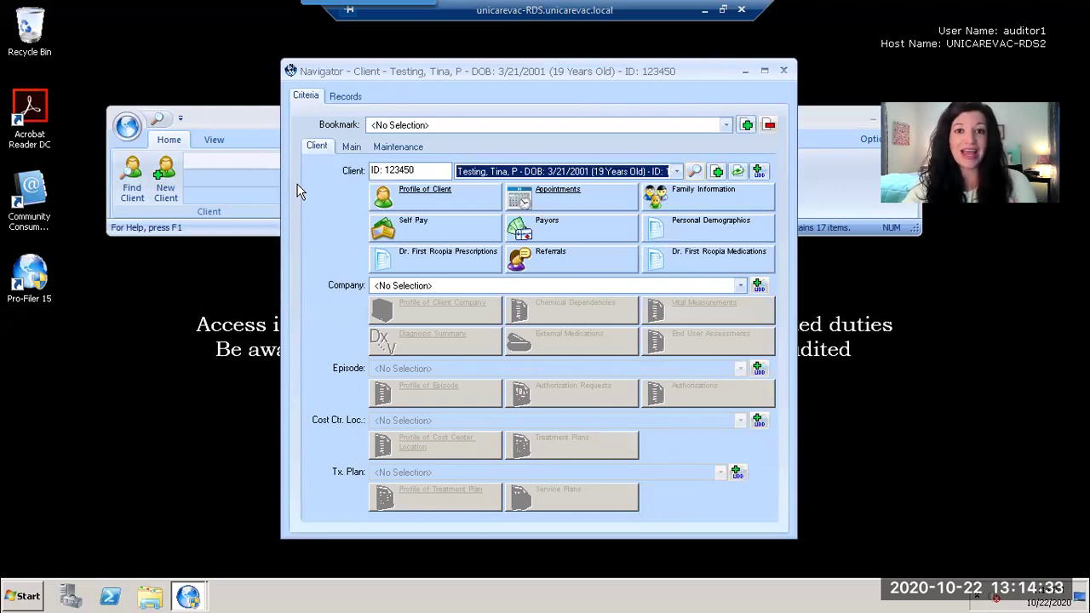
Step: Close the Navigator window
{"action": "left_click", "coordinate": [783, 73]}
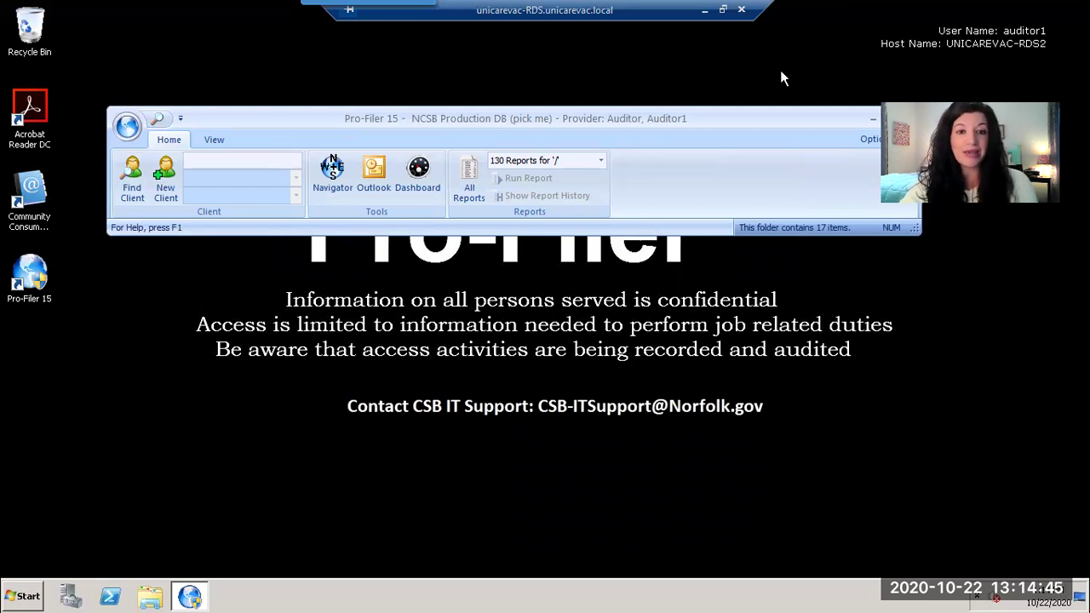
Step: Reopen the Navigator and type the test client's first and last name as search text
{"action": "left_click", "coordinate": [332, 169]}
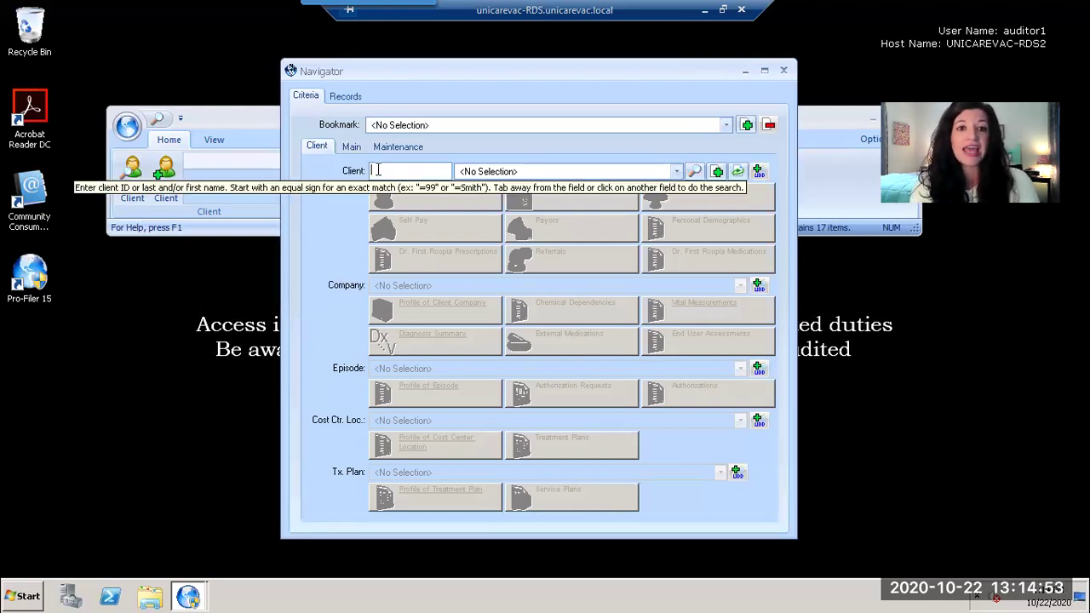
{"action": "type", "text": "tina"}
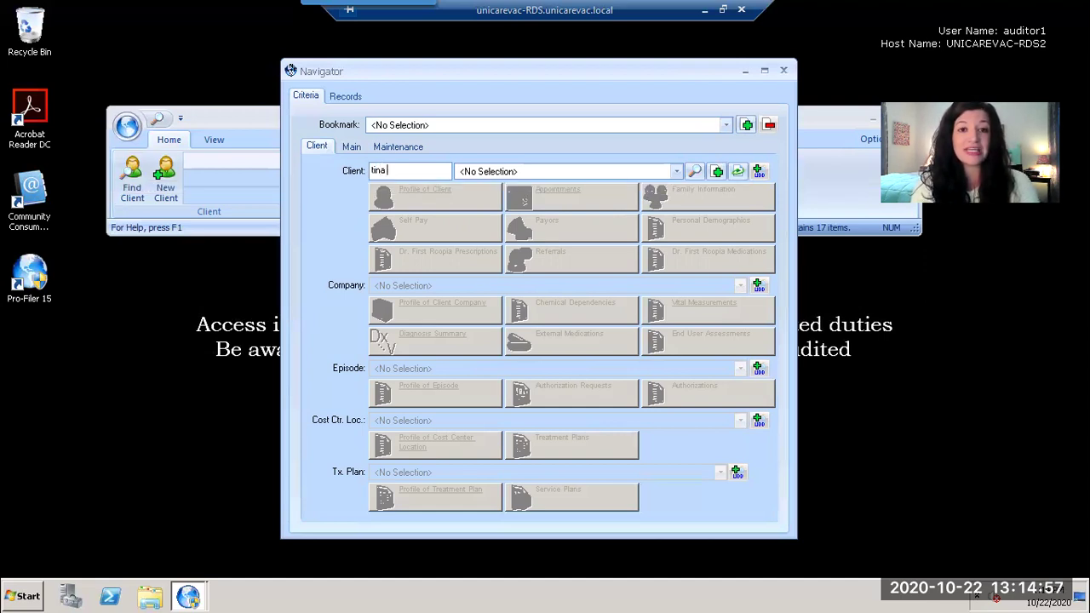
{"action": "type", "text": " testing"}
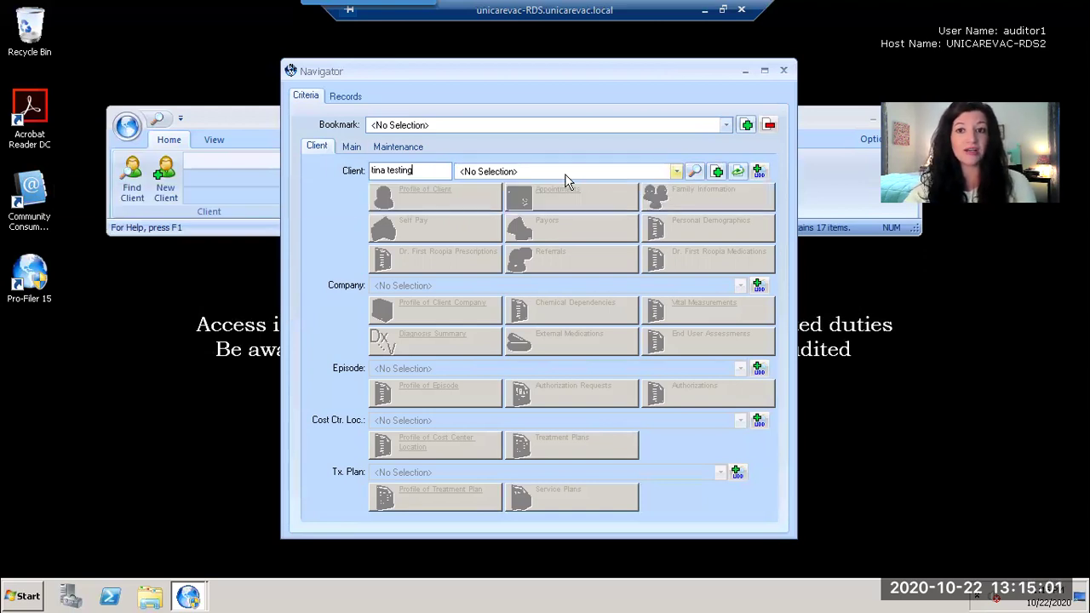
Step: Run the name search, then replace the Client field text with 'test' and search again
{"action": "left_click", "coordinate": [694, 172]}
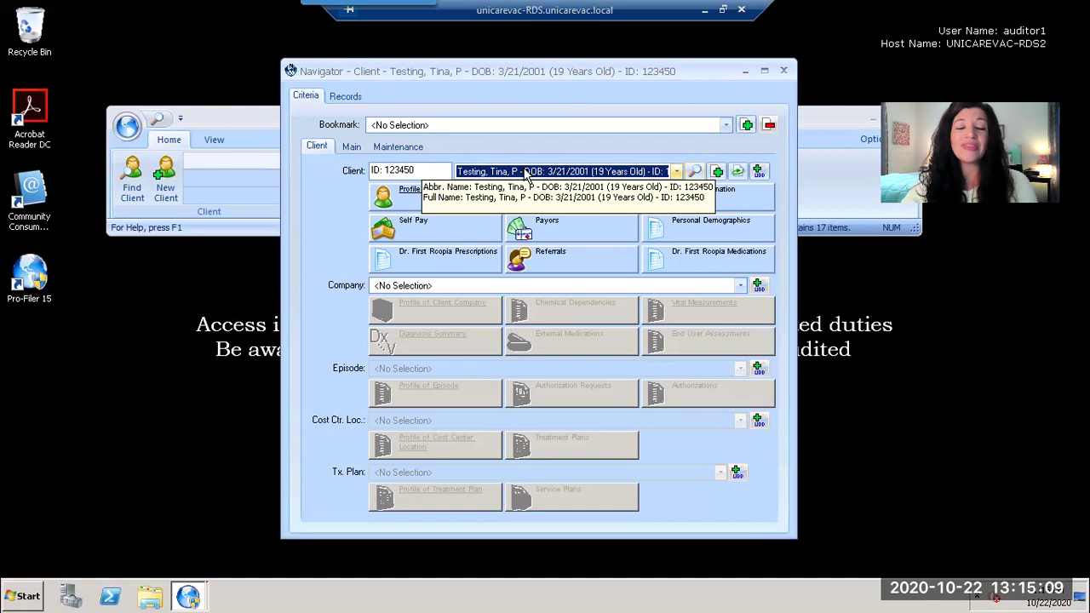
{"action": "left_click", "coordinate": [433, 172]}
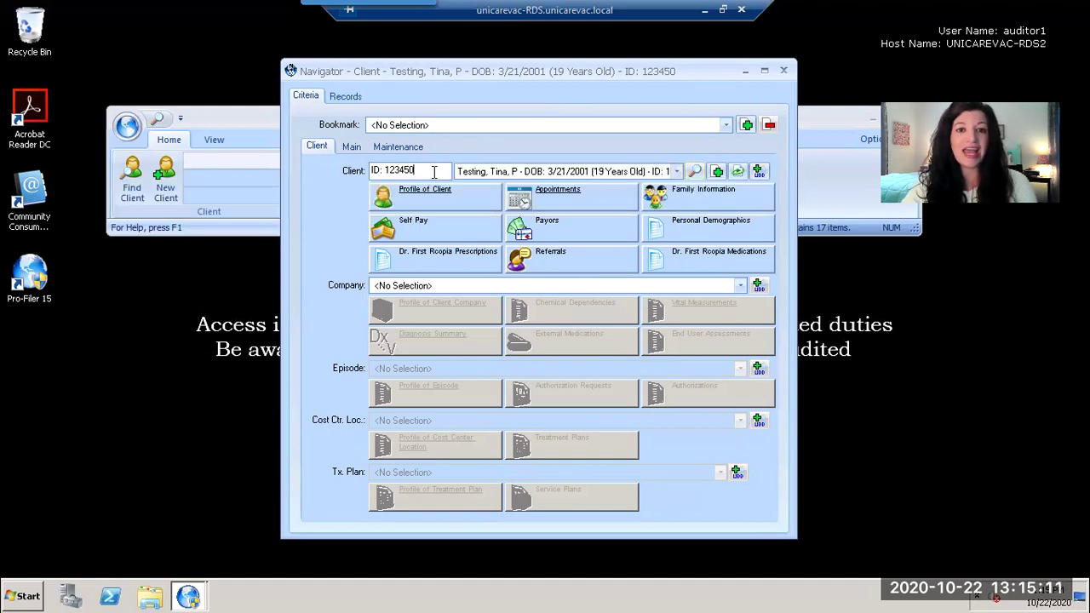
{"action": "left_click_drag", "start_coordinate": [433, 171], "coordinate": [351, 171]}
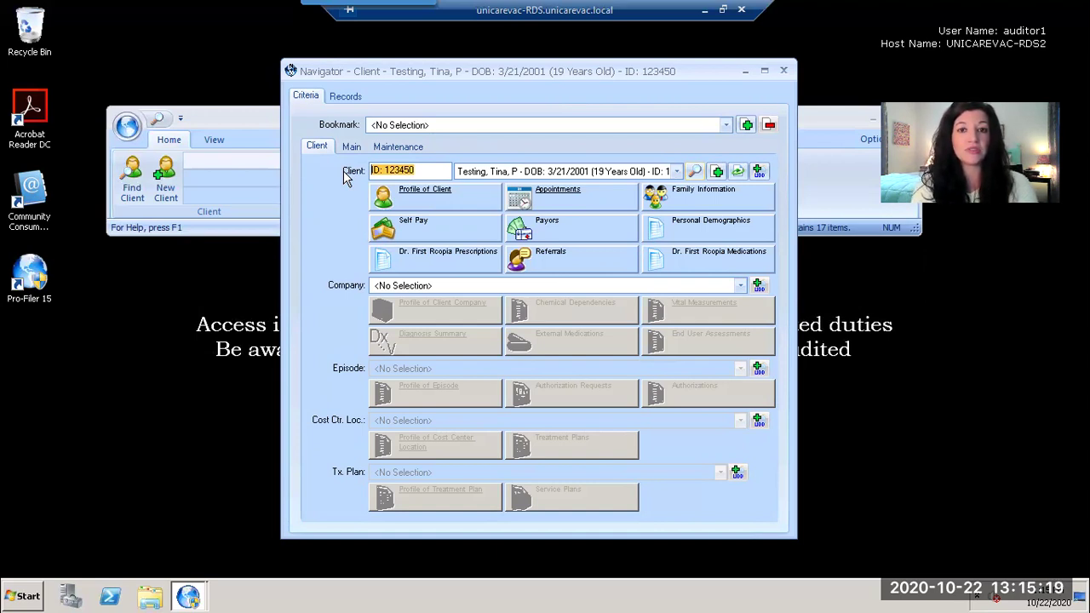
{"action": "type", "text": "test"}
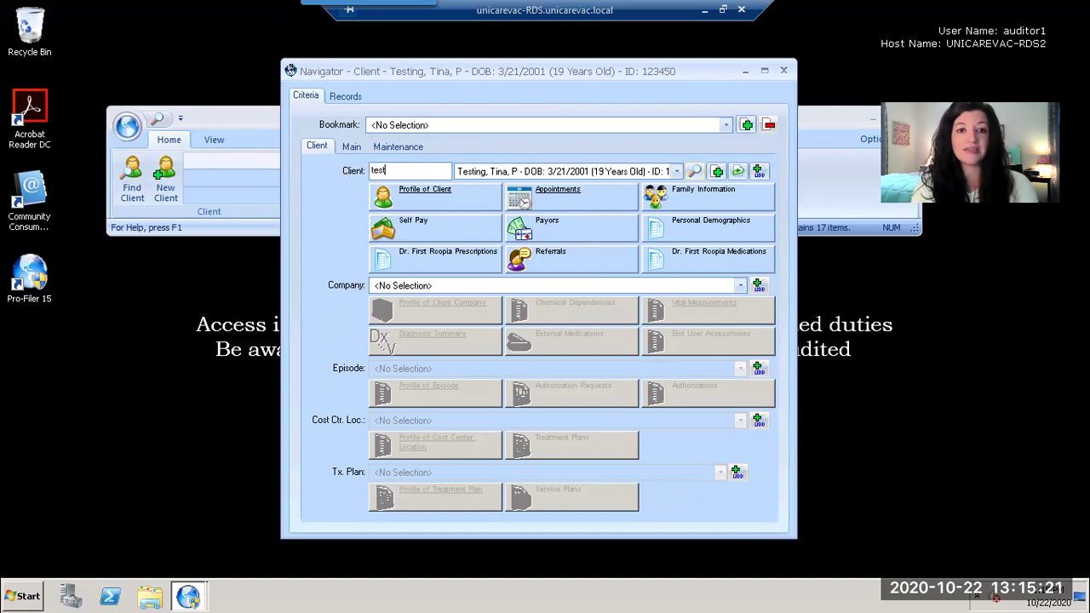
{"action": "left_click", "coordinate": [695, 172]}
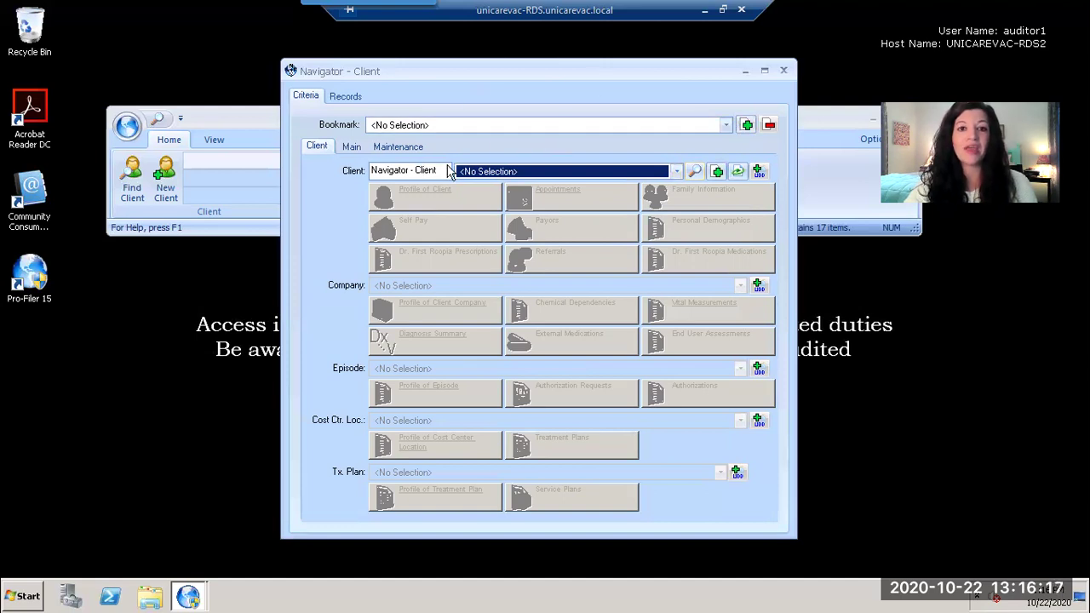
Step: Select the existing text in the Client search field
{"action": "left_click_drag", "start_coordinate": [438, 170], "coordinate": [288, 171]}
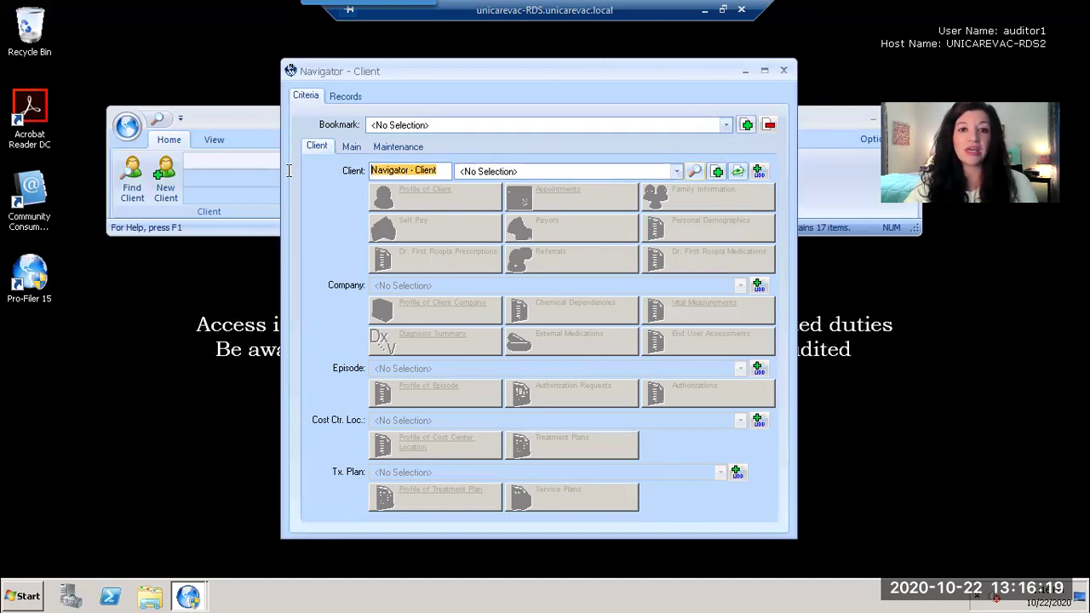
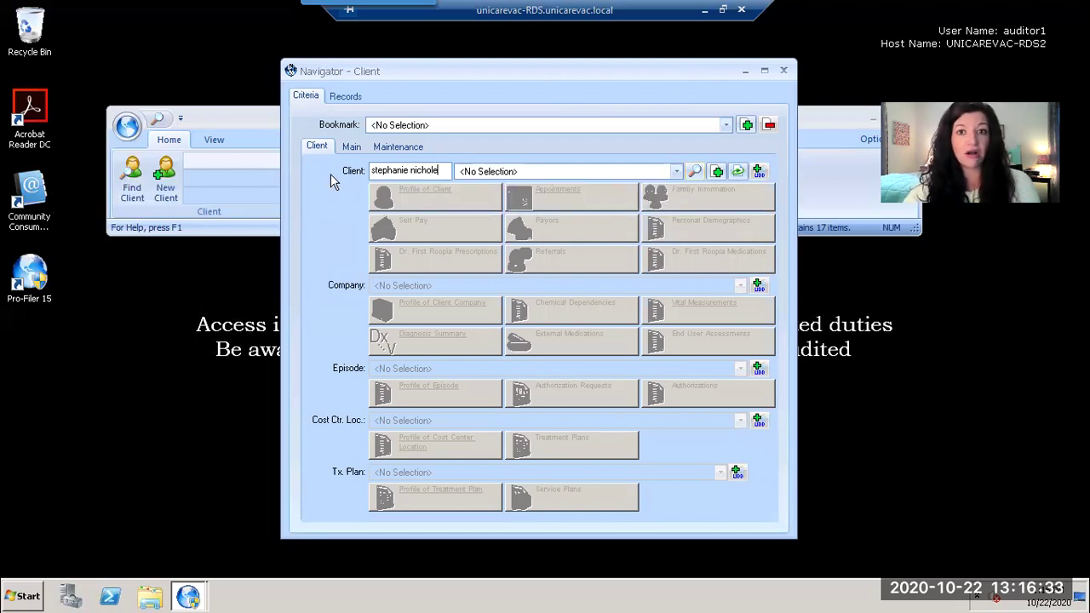
Step: Search for a different person's first and last name, producing the no-matching-clients message
{"action": "left_click", "coordinate": [695, 173]}
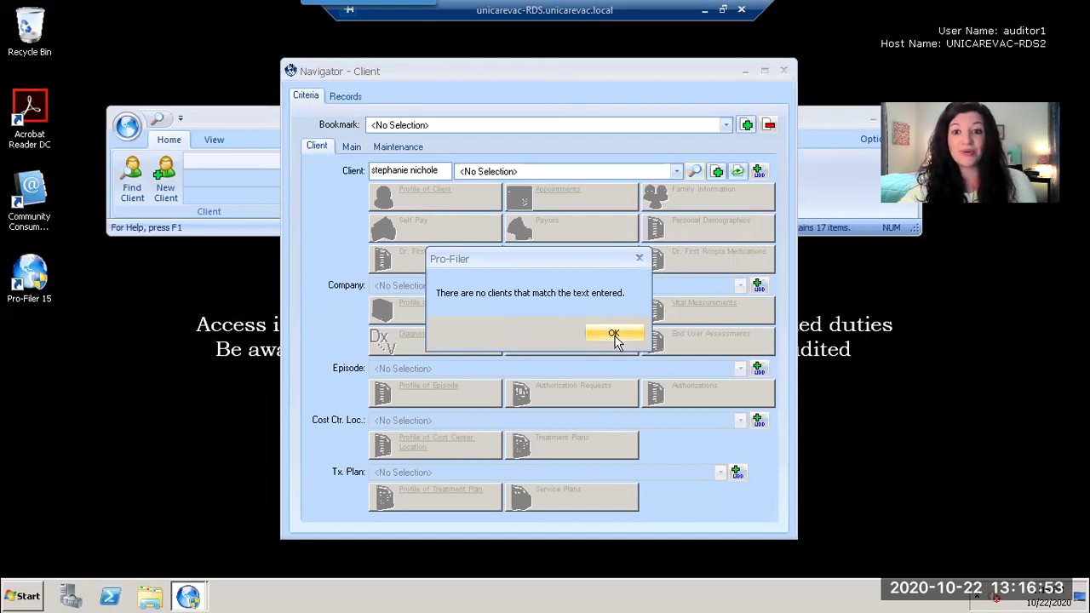
Step: Close the no-match message, clear the Client field, and search the test client's name to load the record
{"action": "left_click", "coordinate": [613, 335]}
{"action": "left_click_drag", "start_coordinate": [435, 171], "coordinate": [339, 163]}
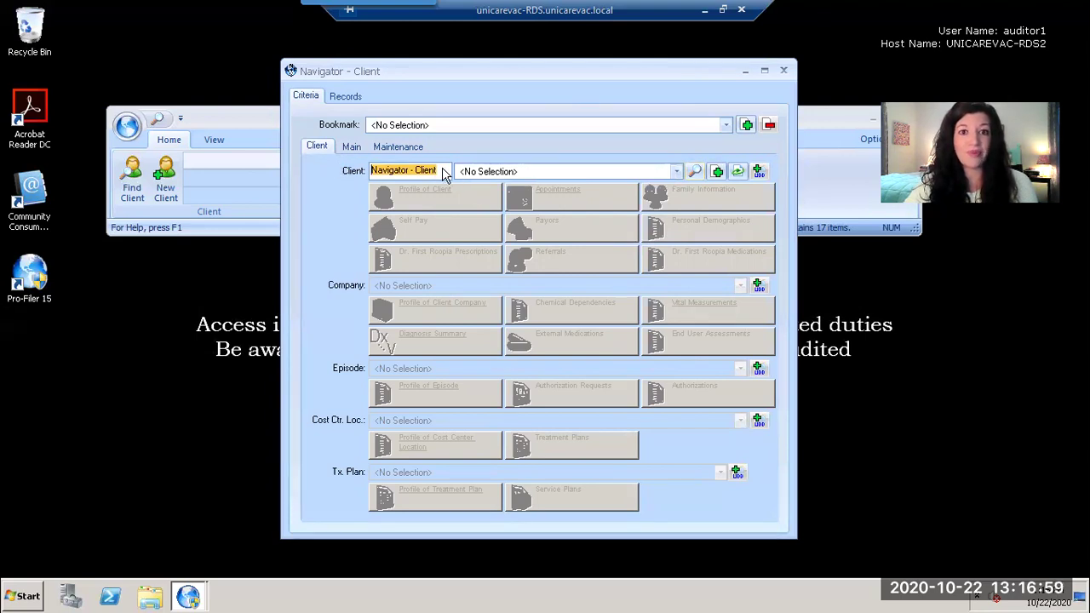
{"action": "key", "text": "BackSpace"}
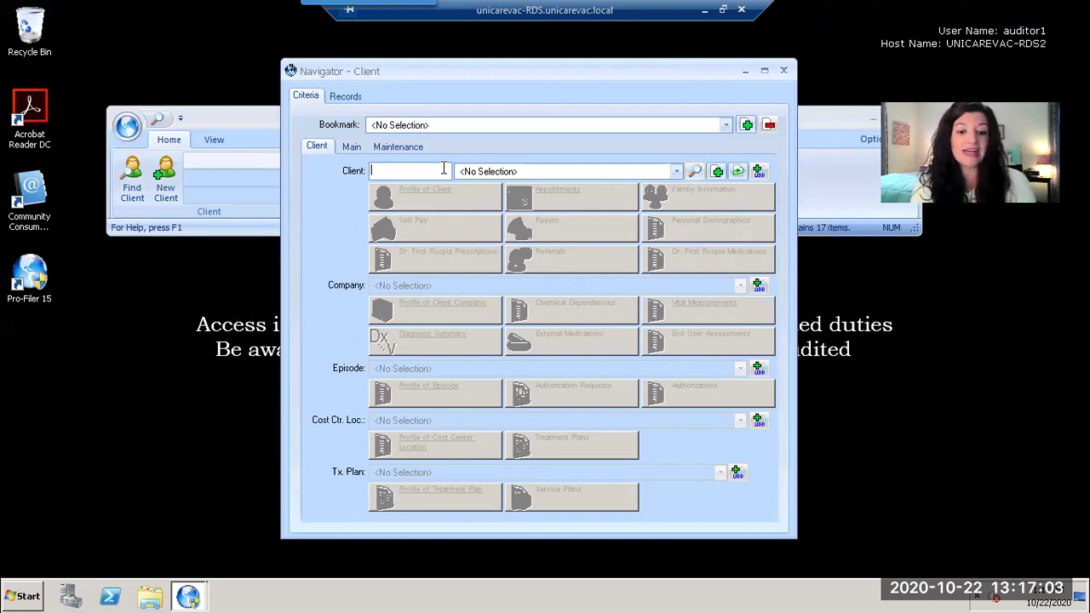
{"action": "type", "text": "testing t"}
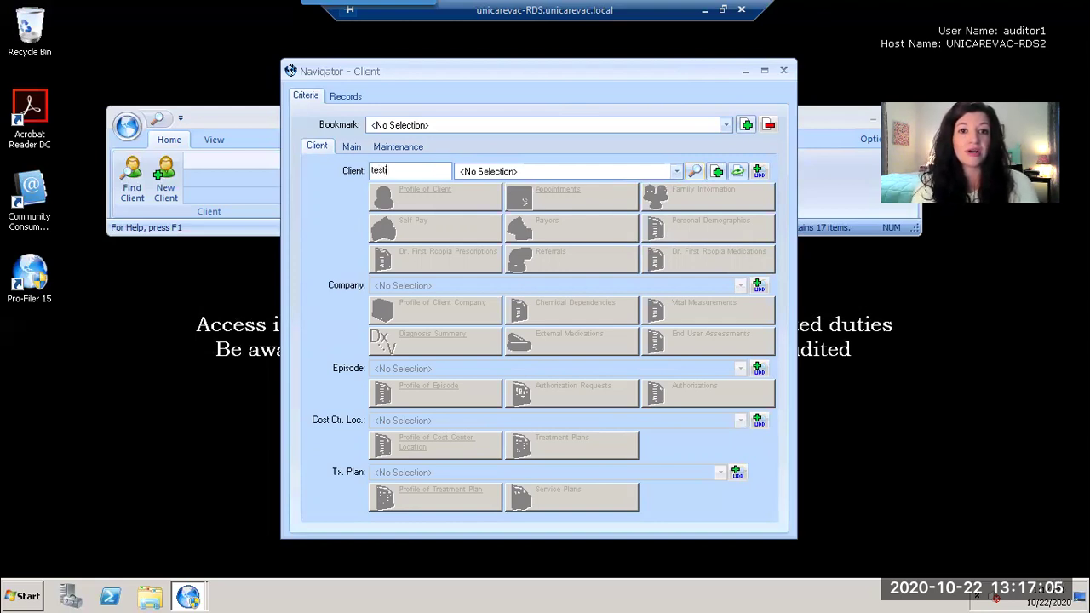
{"action": "key", "text": "Return"}
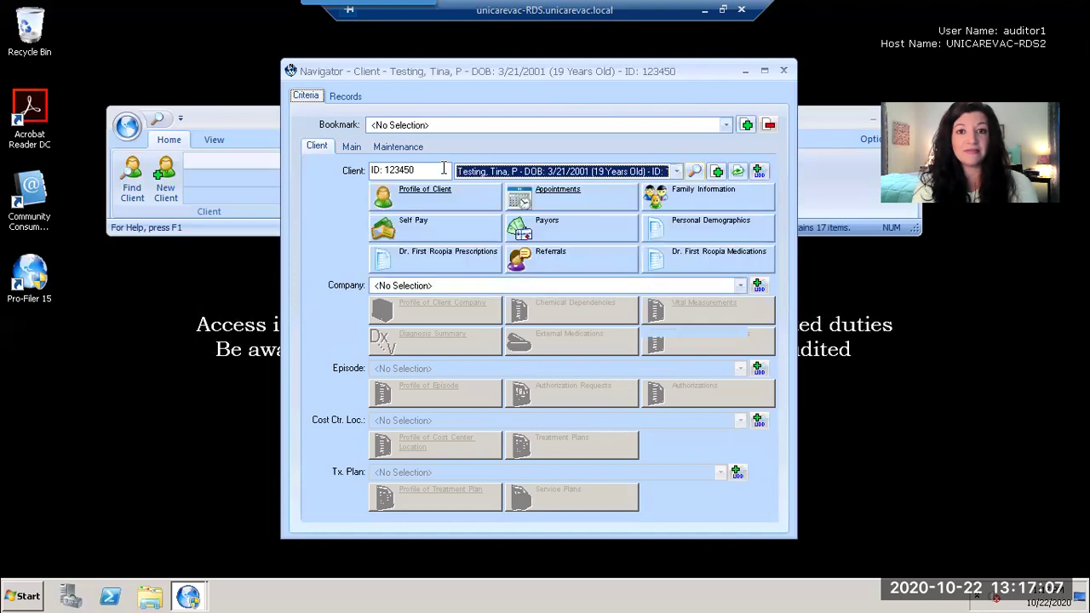